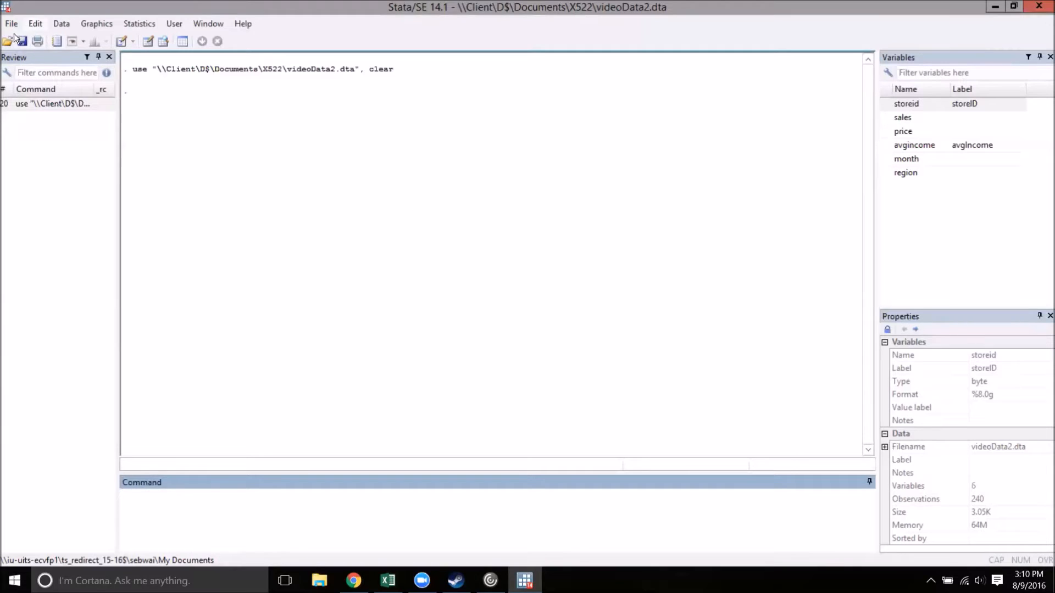
Step: Browse the loaded videoData2 dataset in the Data Editor and return to the main window
{"action": "left_click", "coordinate": [163, 42]}
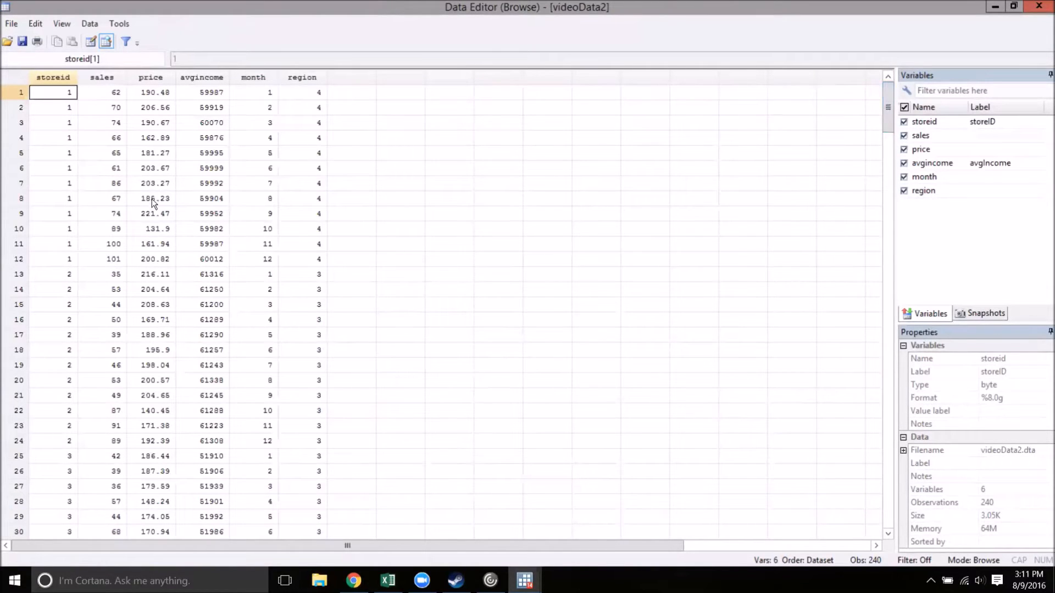
{"action": "left_click_drag", "start_coordinate": [888, 124], "coordinate": [845, 84]}
{"action": "key", "text": "alt+Tab"}
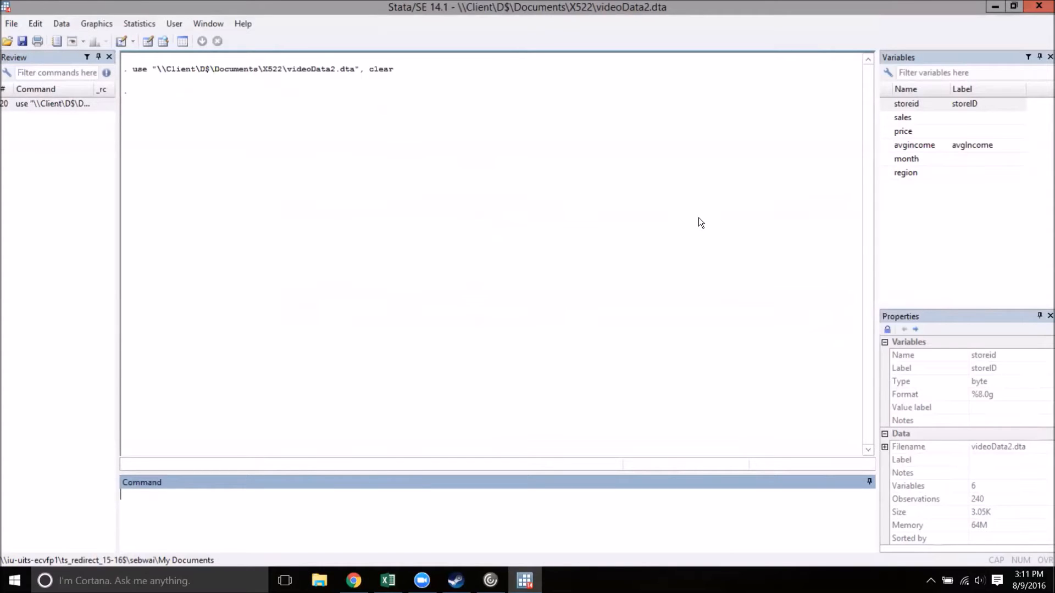
Step: Collapse the data to mean sales and price by storeid with collapse (mean) sales price, by(storeid), and browse the result
{"action": "type", "text": "collapse ("}
{"action": "type", "text": "mean) sales"}
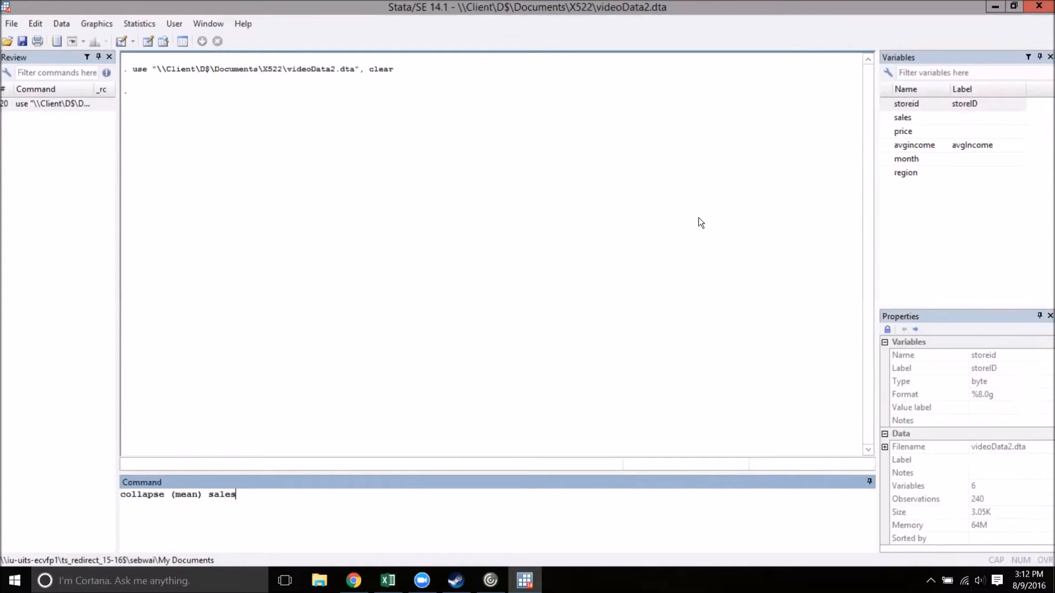
{"action": "type", "text": " price,"}
{"action": "type", "text": "by("}
{"action": "type", "text": "storeid)"}
{"action": "key", "text": "Return"}
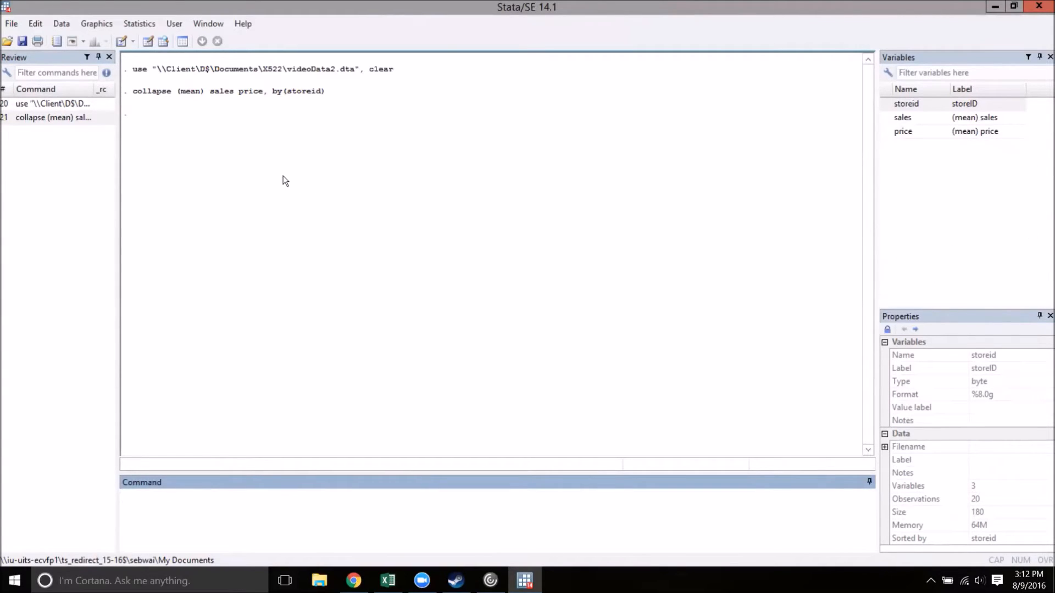
{"action": "left_click", "coordinate": [163, 42]}
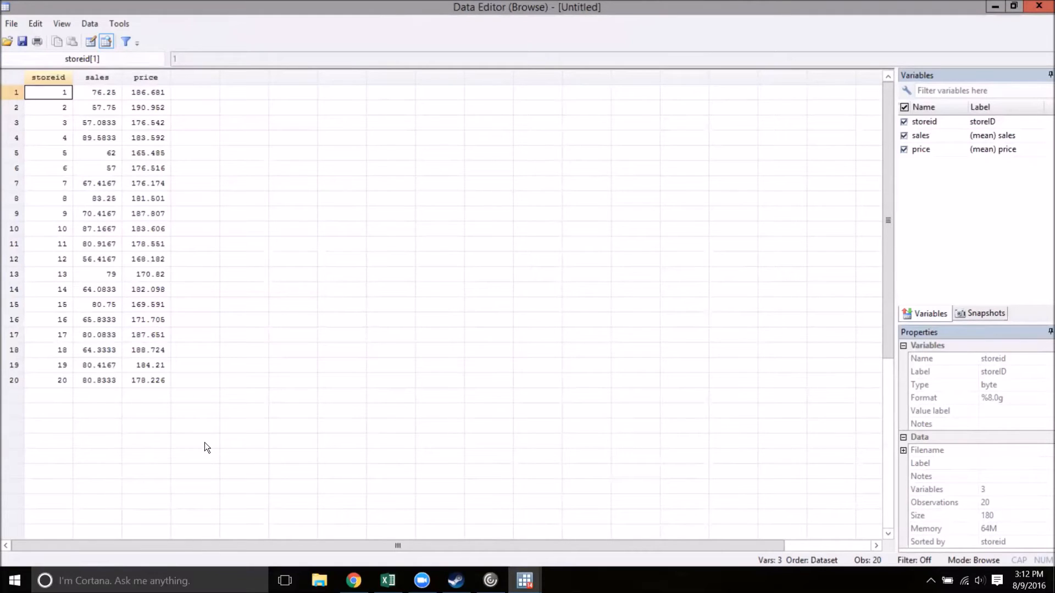
{"action": "left_click", "coordinate": [1039, 8]}
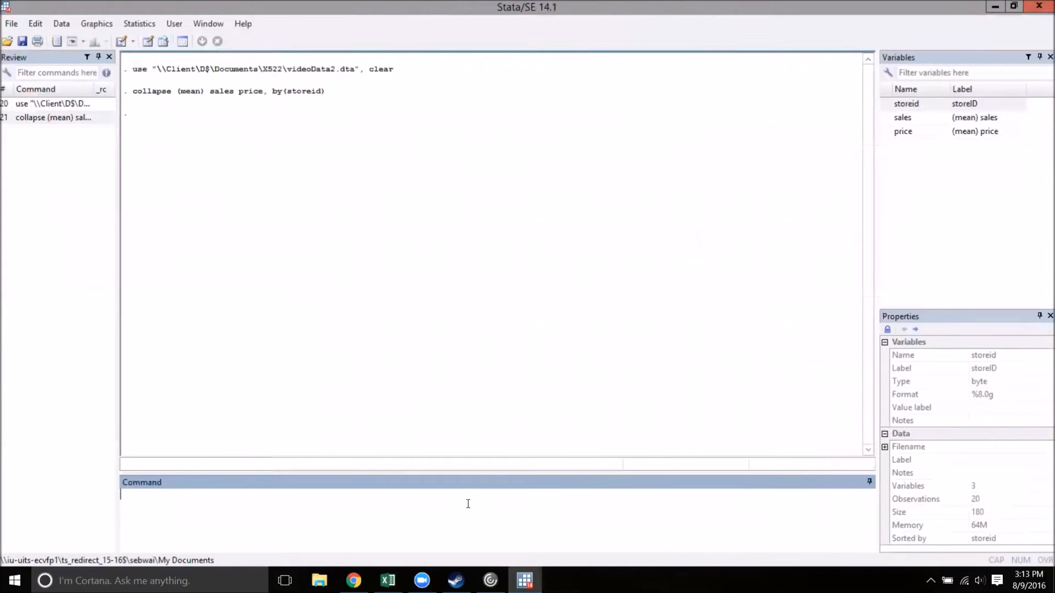
Step: Draw a scatter plot of sales against price with scatter sales price
{"action": "type", "text": "scatter sales price"}
{"action": "key", "text": "Return"}
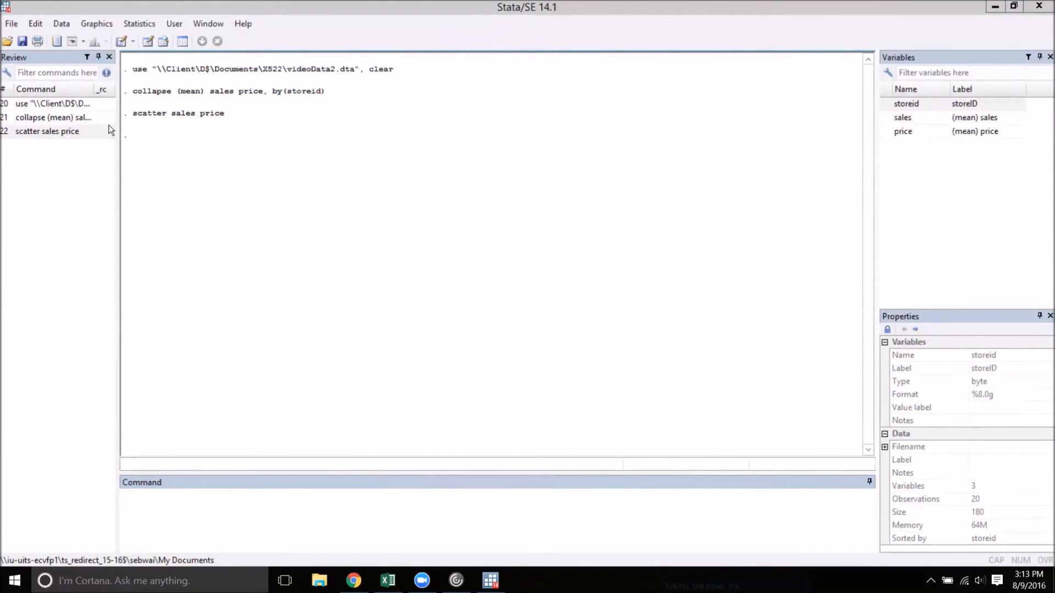
Step: Reopen videoData2.dta from the X522 folder, discarding the unsaved collapsed data
{"action": "left_click", "coordinate": [7, 41]}
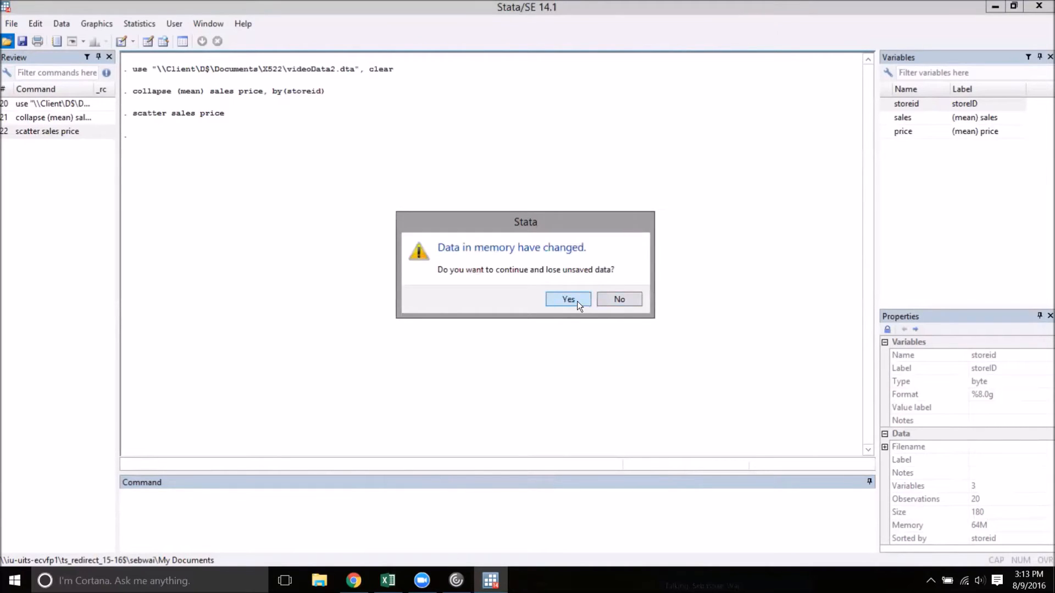
{"action": "left_click", "coordinate": [568, 299]}
{"action": "left_click_drag", "start_coordinate": [523, 167], "coordinate": [525, 234]}
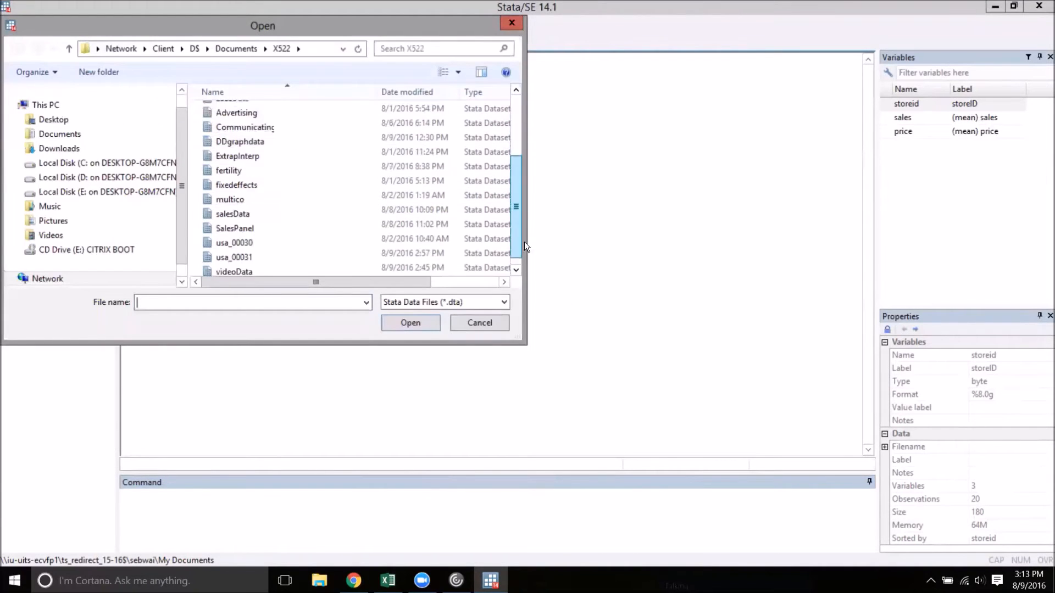
{"action": "left_click", "coordinate": [302, 240]}
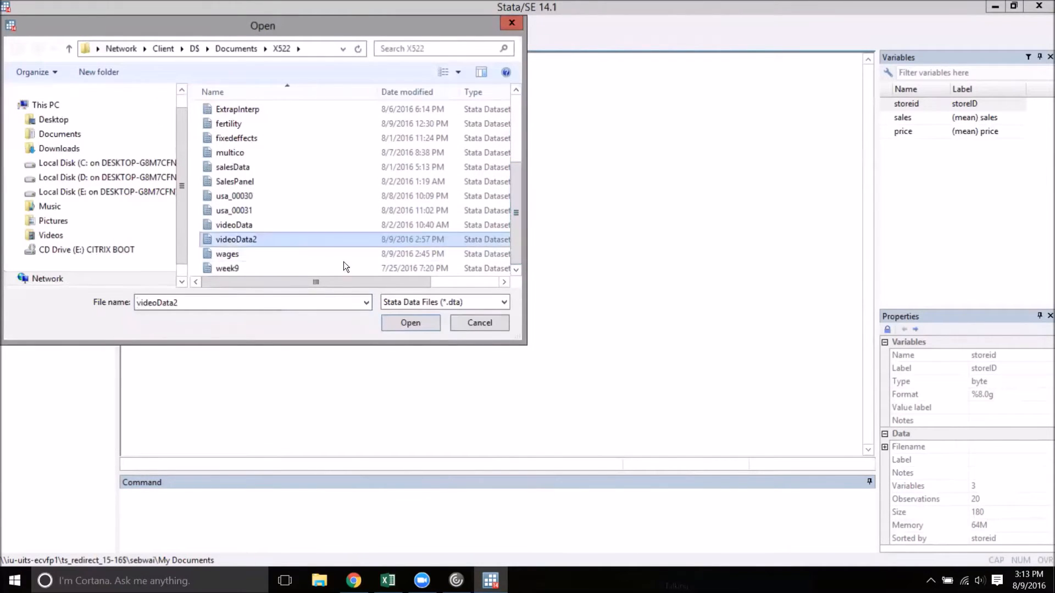
{"action": "left_click", "coordinate": [426, 322]}
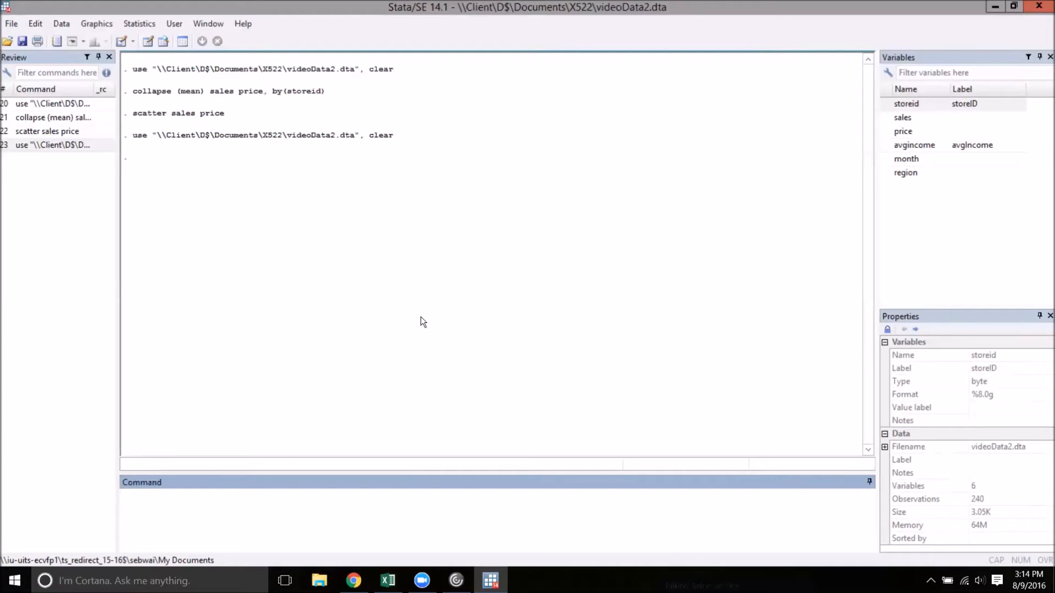
Step: Collapse sales to monthly totals with collapse (sum) sales, by(month), and browse the result
{"action": "type", "text": "collapse (sum) sales, by(month)"}
{"action": "key", "text": "Return"}
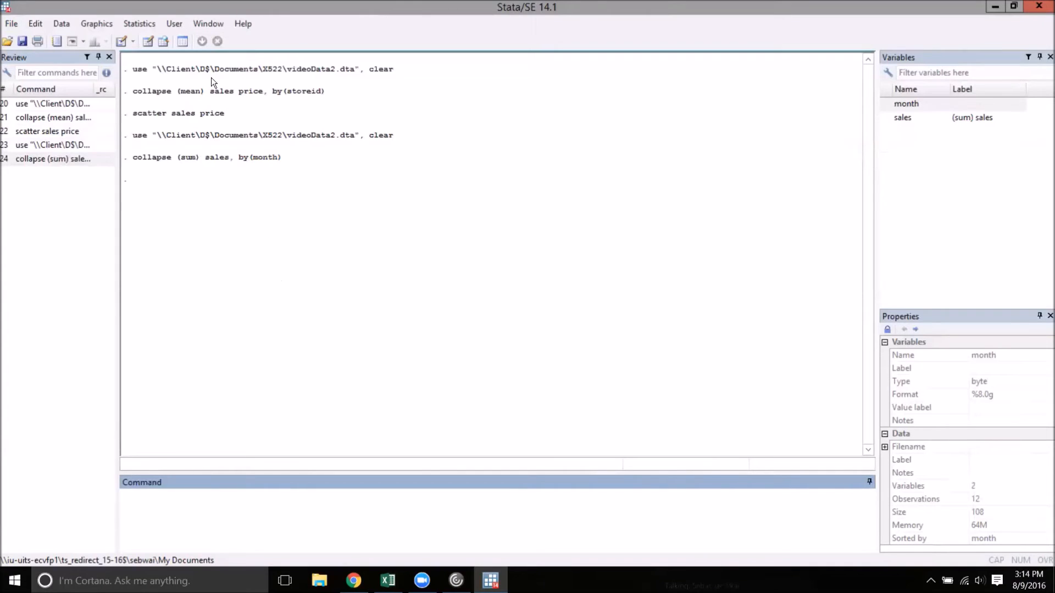
{"action": "left_click", "coordinate": [164, 41]}
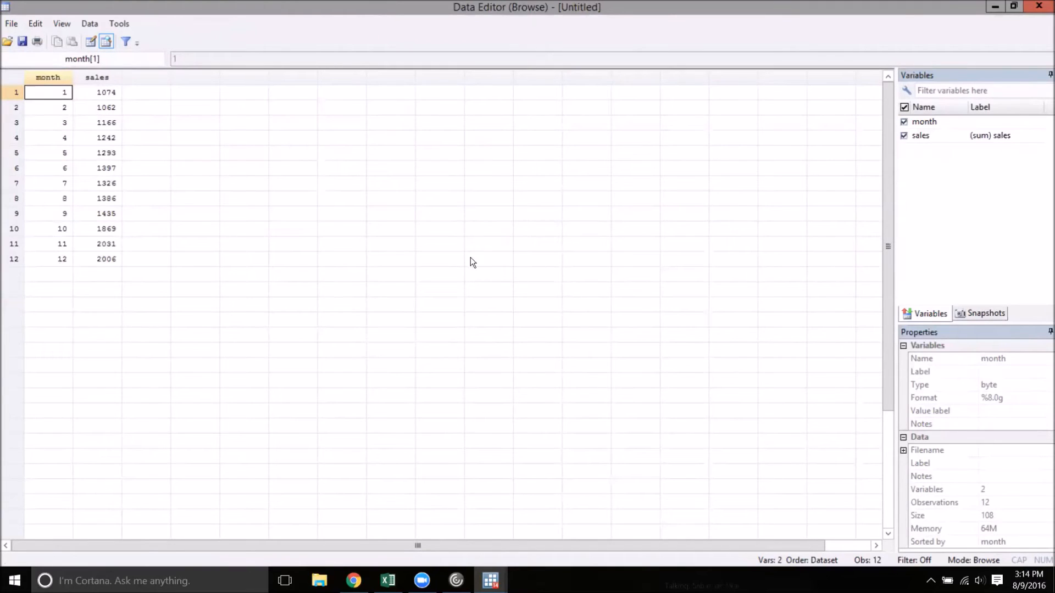
{"action": "left_click", "coordinate": [1039, 7]}
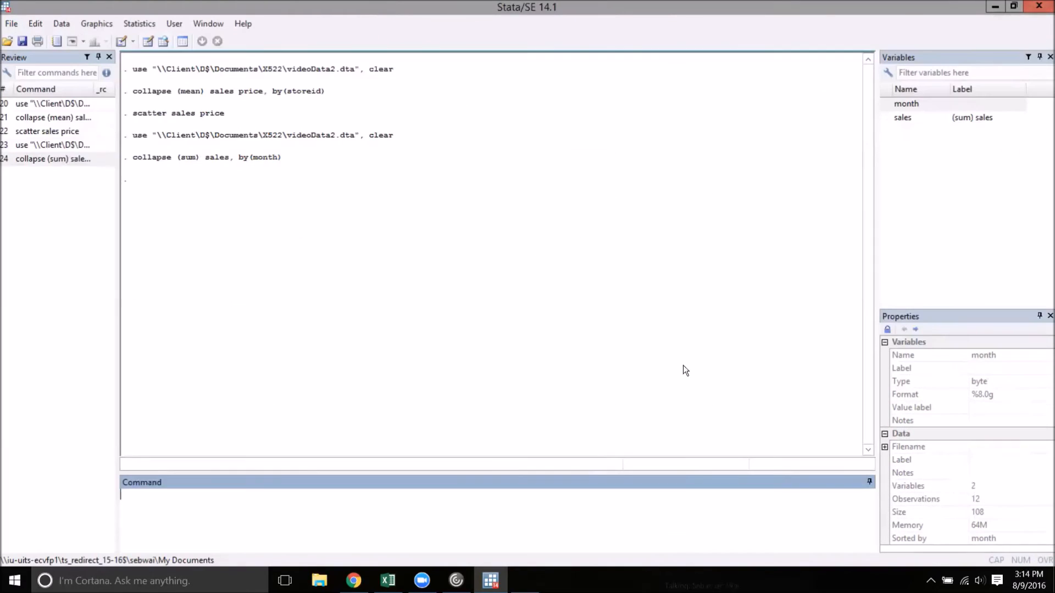
Step: Plot total sales over month with line sales month and close the graph window
{"action": "type", "text": "line sales month"}
{"action": "key", "text": "Return"}
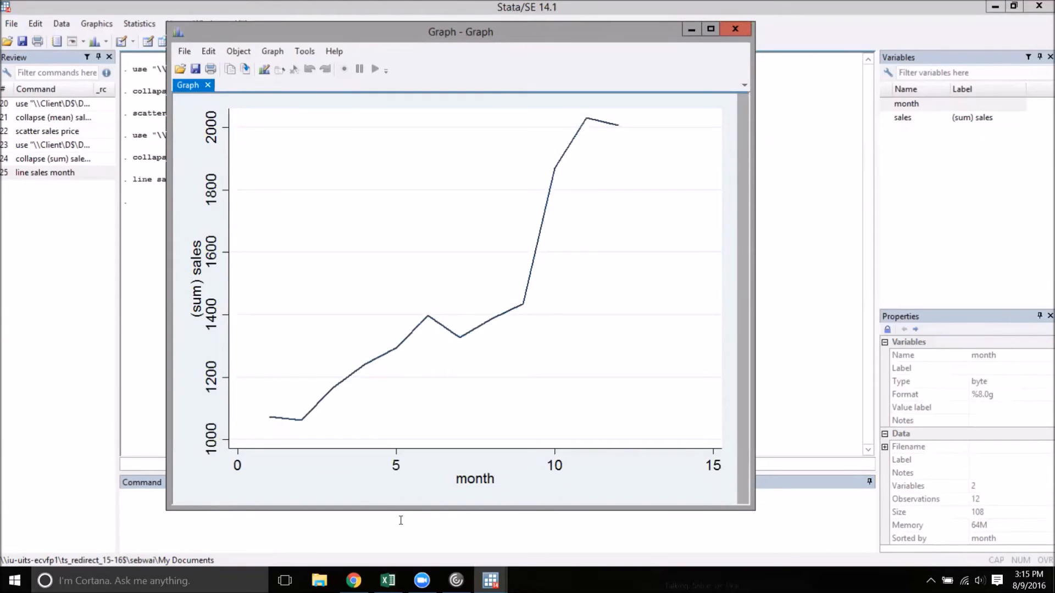
{"action": "left_click", "coordinate": [737, 26]}
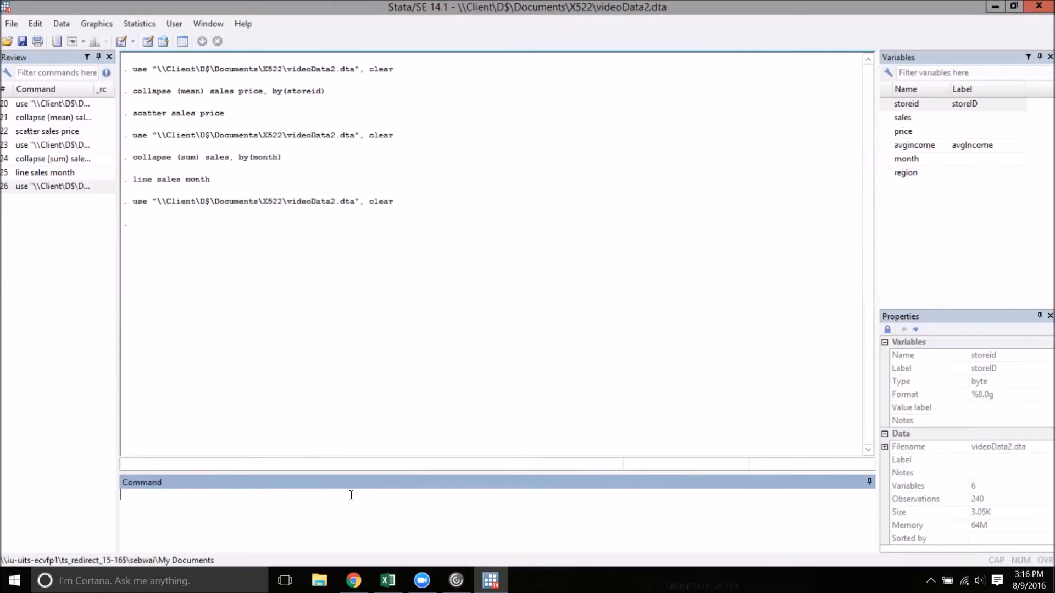
Step: Try to collapse sales to its mean and standard deviation by region with collapse (mean) sales (sd) sales, by (region)
{"action": "type", "text": "c"}
{"action": "key", "text": "BackSpace"}
{"action": "type", "text": "collapse (mean) sales (sd"}
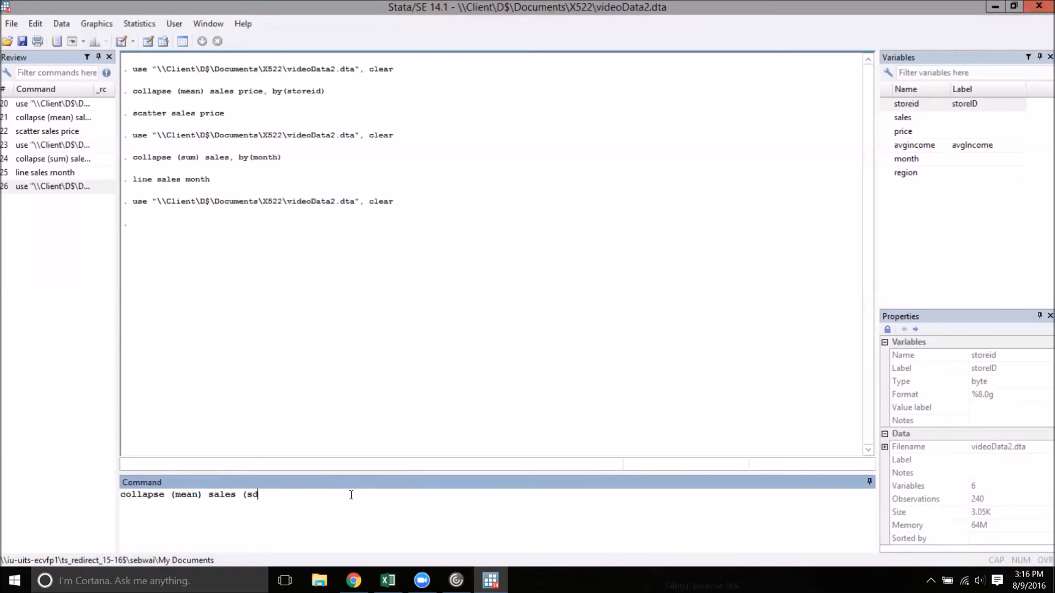
{"action": "type", "text": ") sales, by (region)"}
{"action": "key", "text": "Return"}
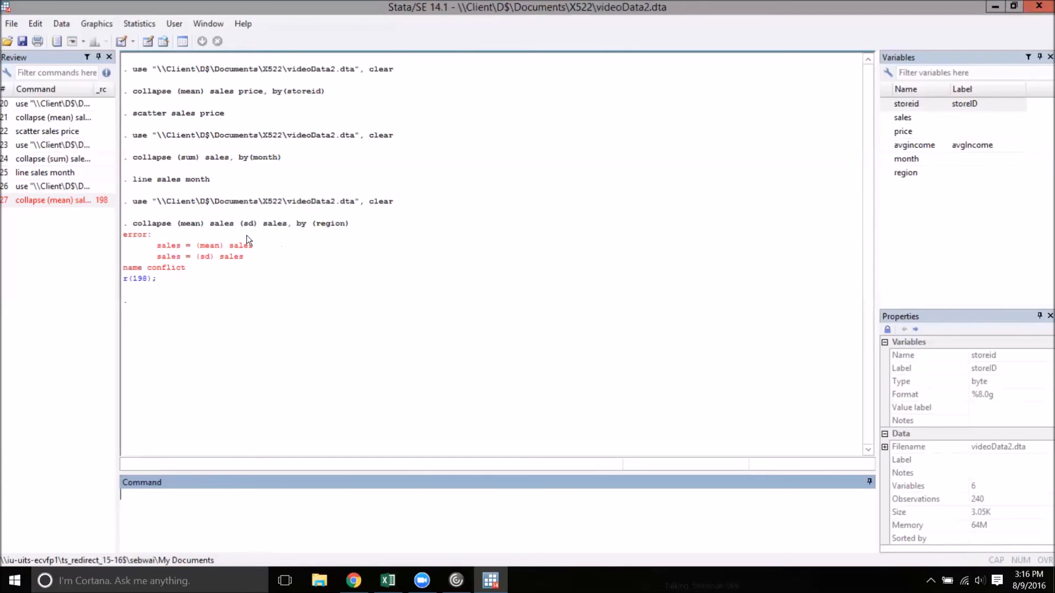
Step: Rerun the region collapse with new names: collapse (mean) salesMean=sales (sd) salesSD=sales, by (region)
{"action": "left_click", "coordinate": [68, 196]}
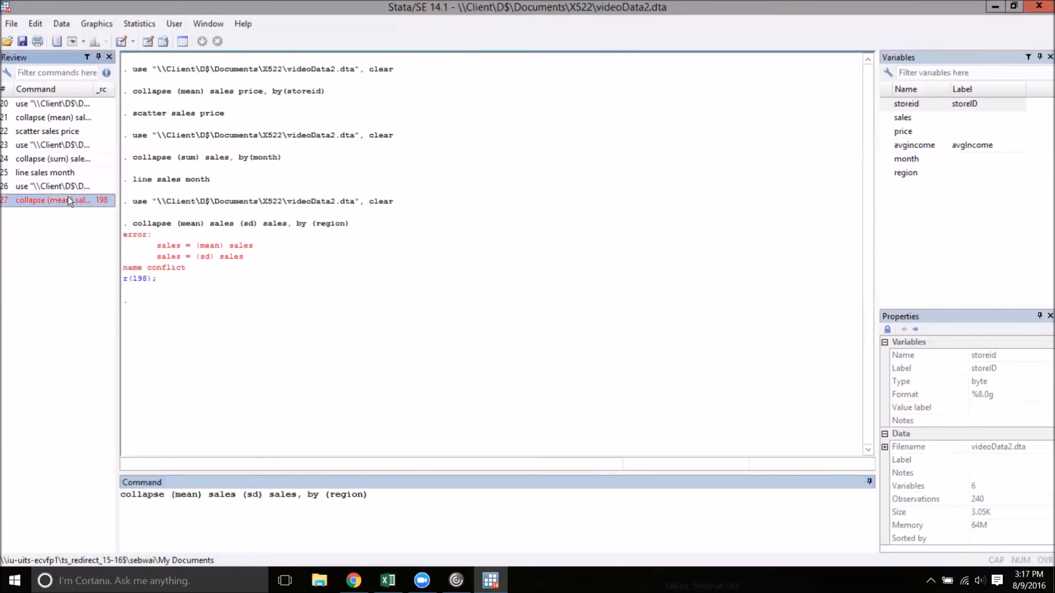
{"action": "left_click", "coordinate": [207, 495]}
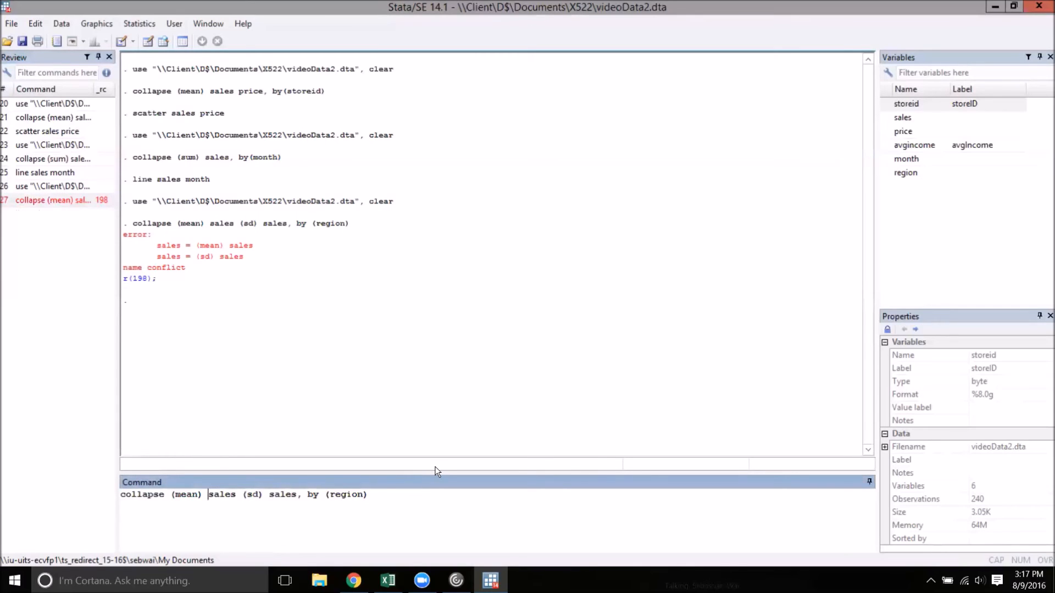
{"action": "type", "text": "salesMean"}
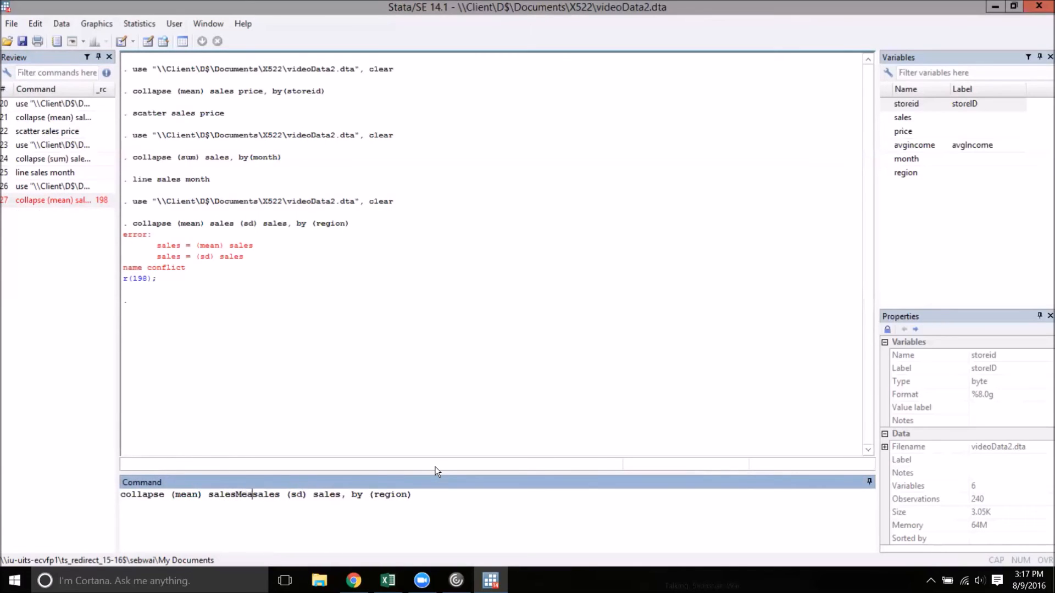
{"action": "type", "text": "="}
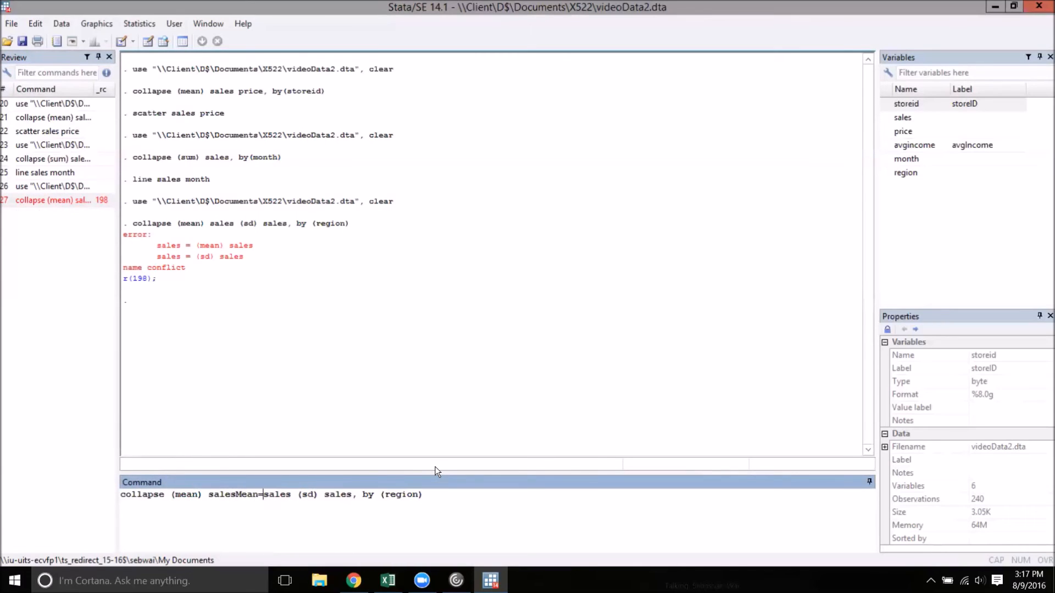
{"action": "left_click", "coordinate": [324, 495]}
{"action": "type", "text": "salesSD=sales"}
{"action": "key", "text": "Return"}
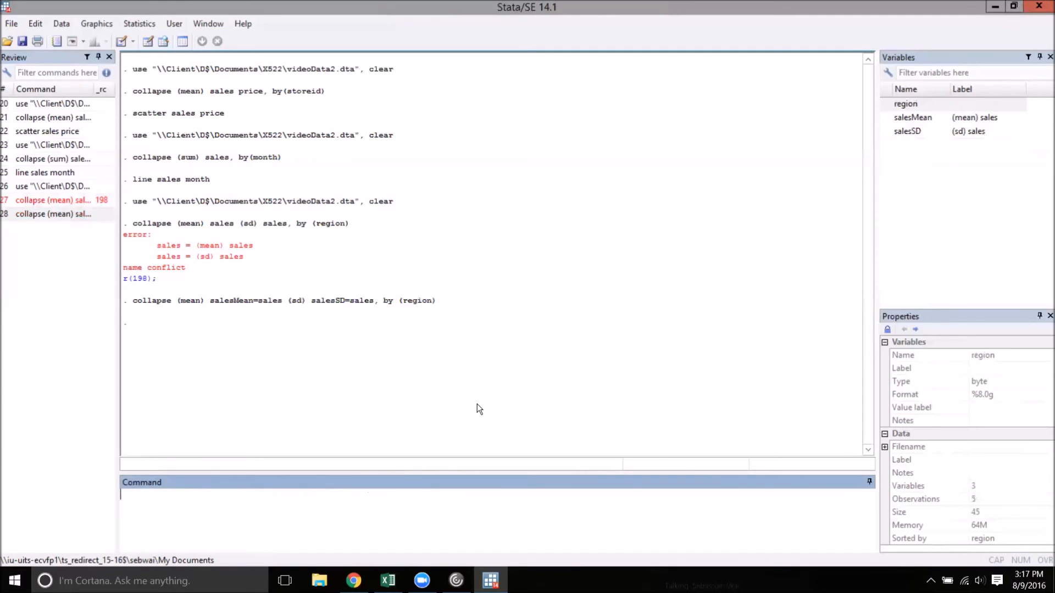
{"action": "left_click", "coordinate": [160, 44]}
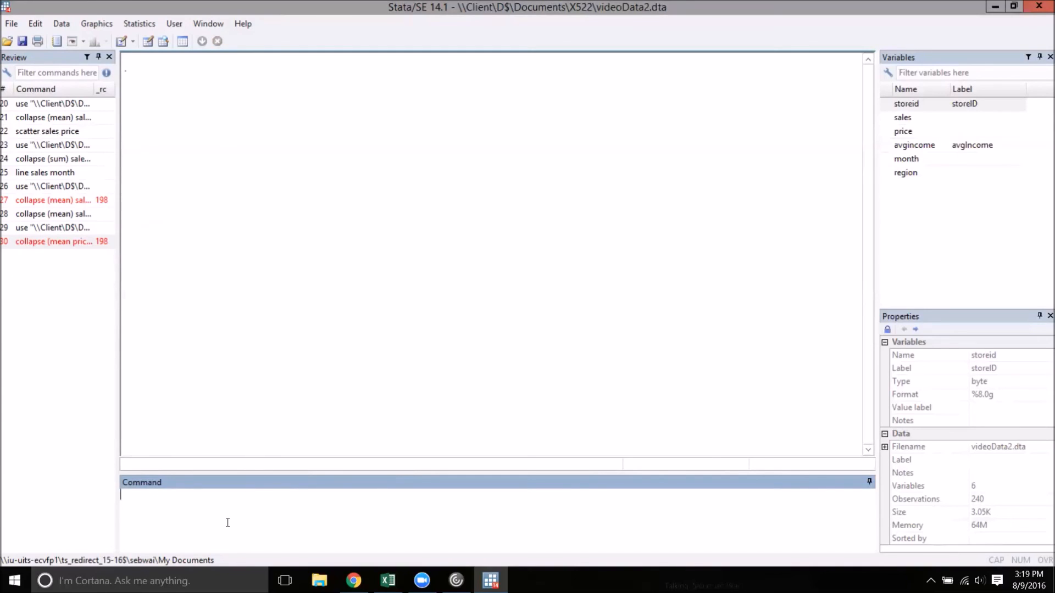
Step: Collapse price to its mean by region and month with collapse (mean) price, by(region month), and browse the result
{"action": "type", "text": "collapse (mean) price, b"}
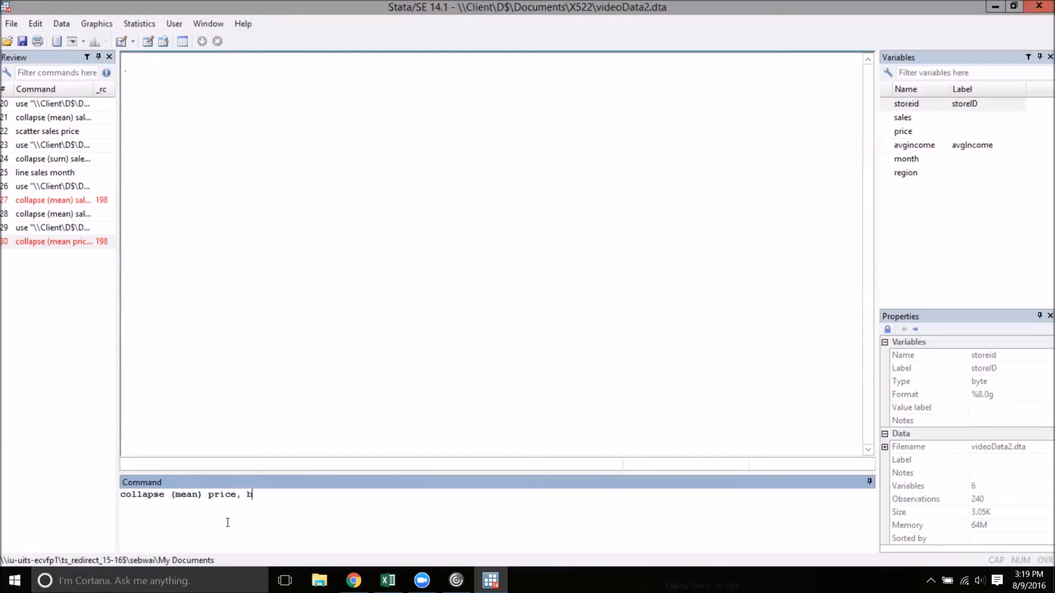
{"action": "type", "text": "y(region month)"}
{"action": "key", "text": "Return"}
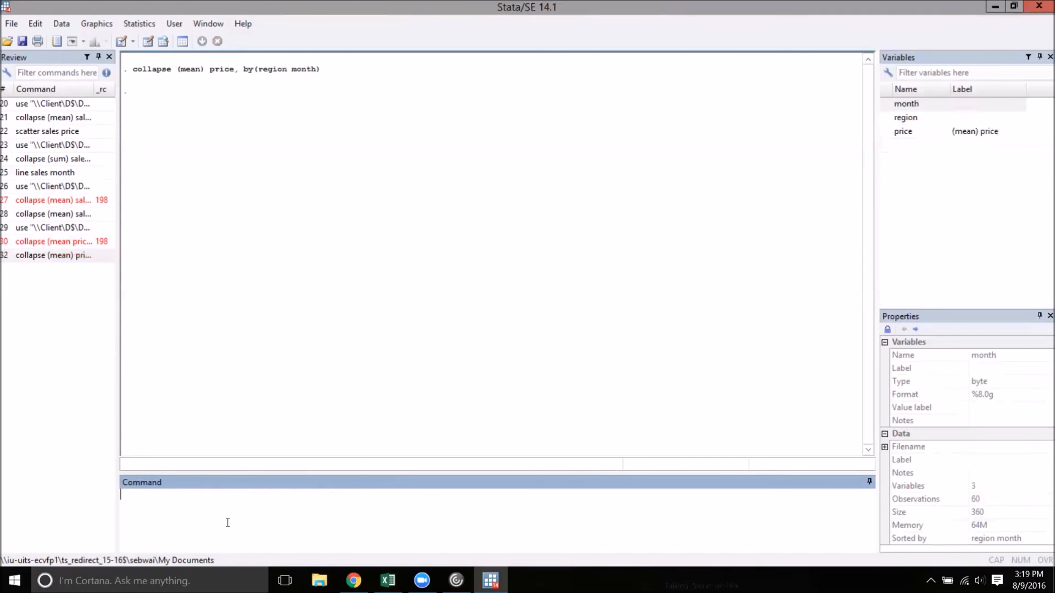
{"action": "left_click", "coordinate": [161, 44]}
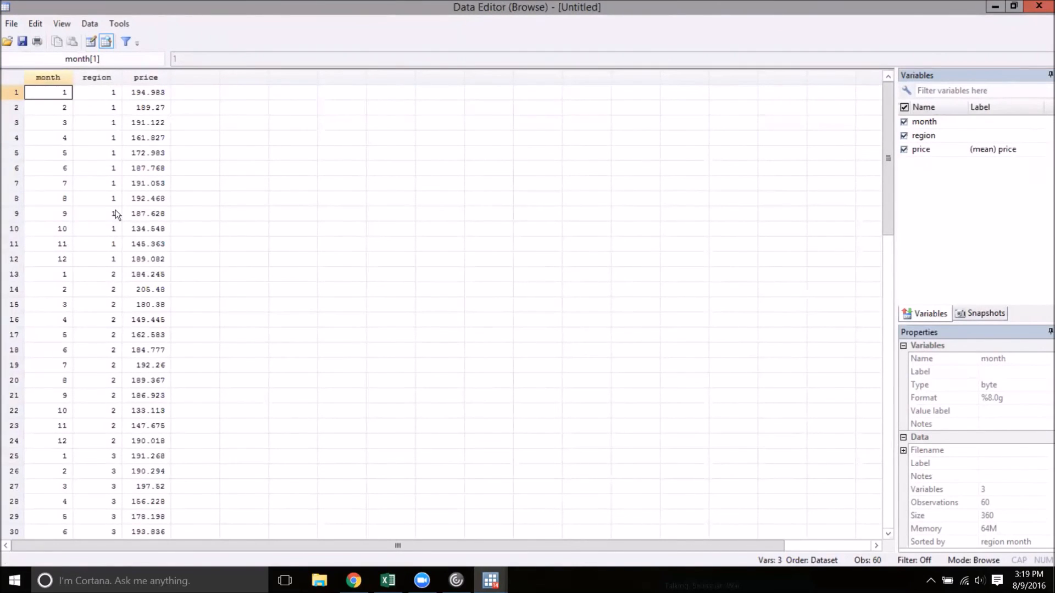
{"action": "scroll", "coordinate": [47, 193], "scroll_direction": "down", "scroll_amount": 2}
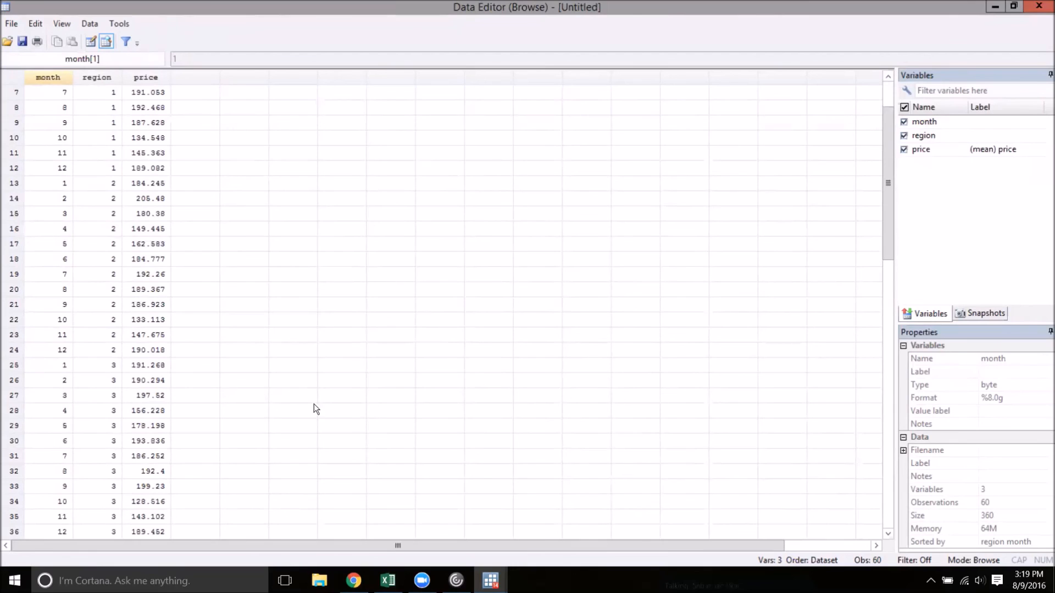
{"action": "left_click", "coordinate": [1039, 6]}
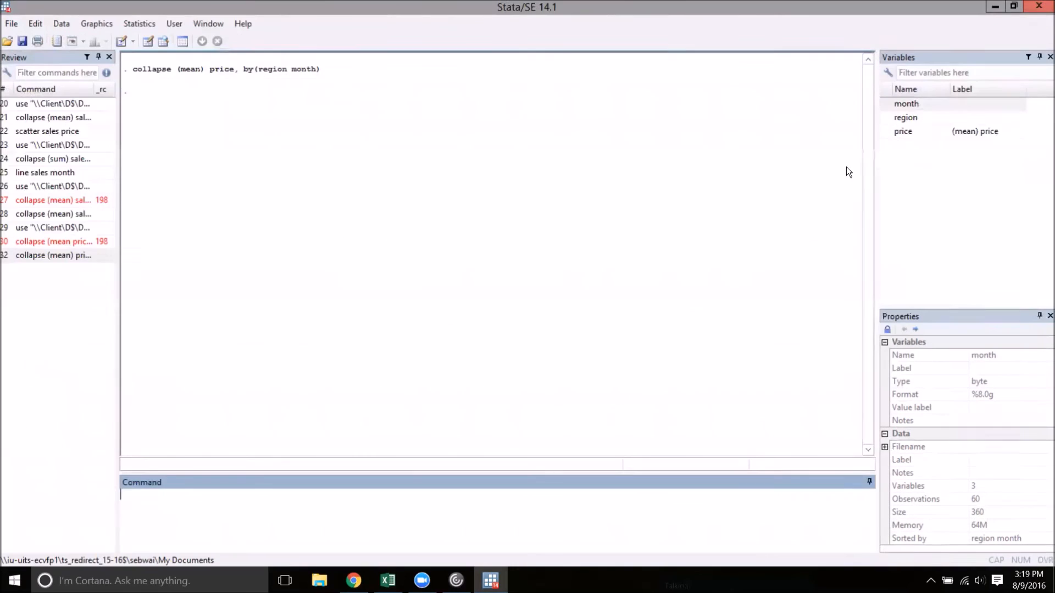